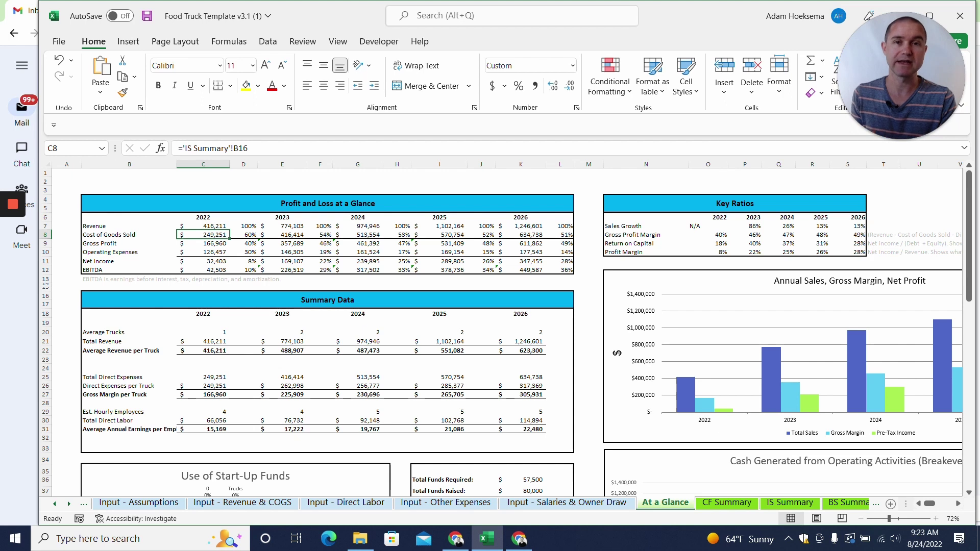
On the IS Summary sheet, unhide the rows between Special Event Revenue and Total Sales
left_click(789, 504)
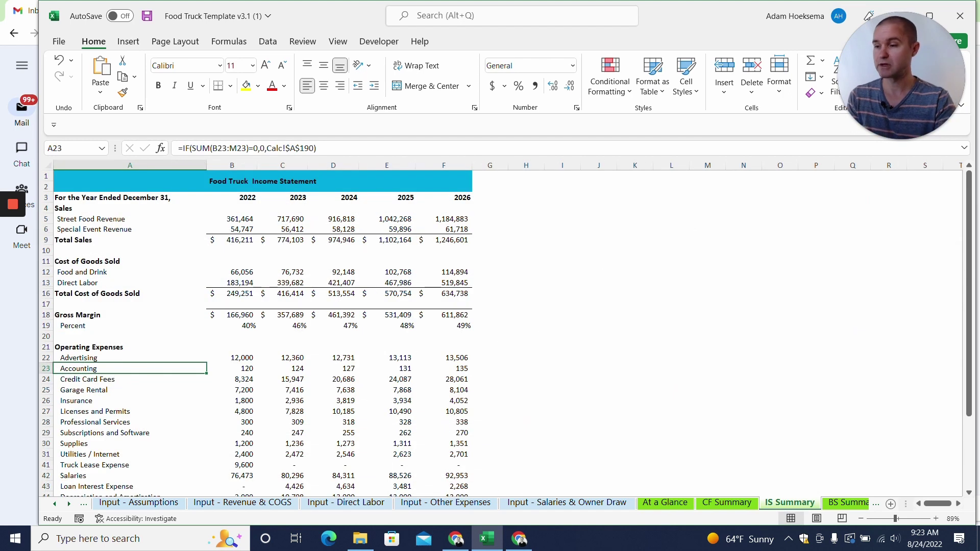
left_click(130, 219)
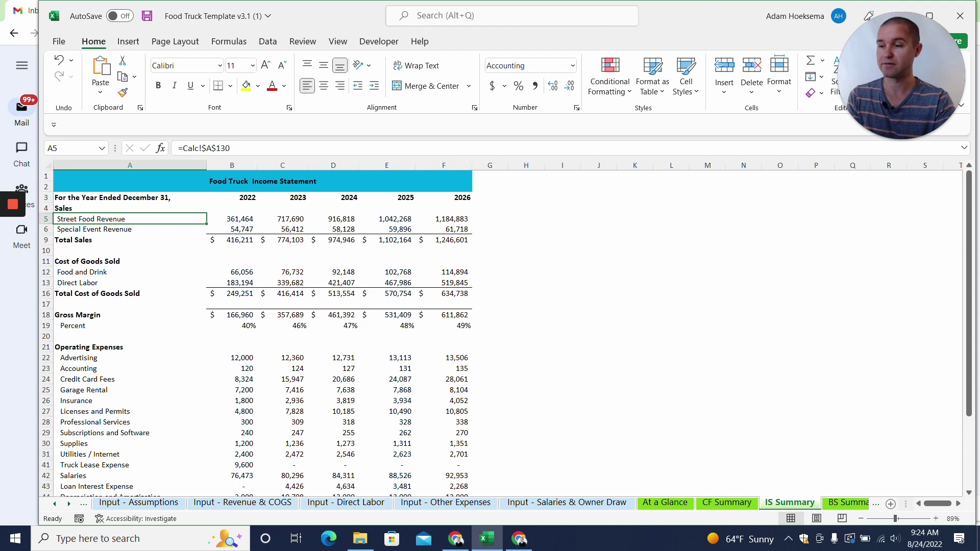
left_click(936, 519)
left_click(935, 519)
left_click(141, 214)
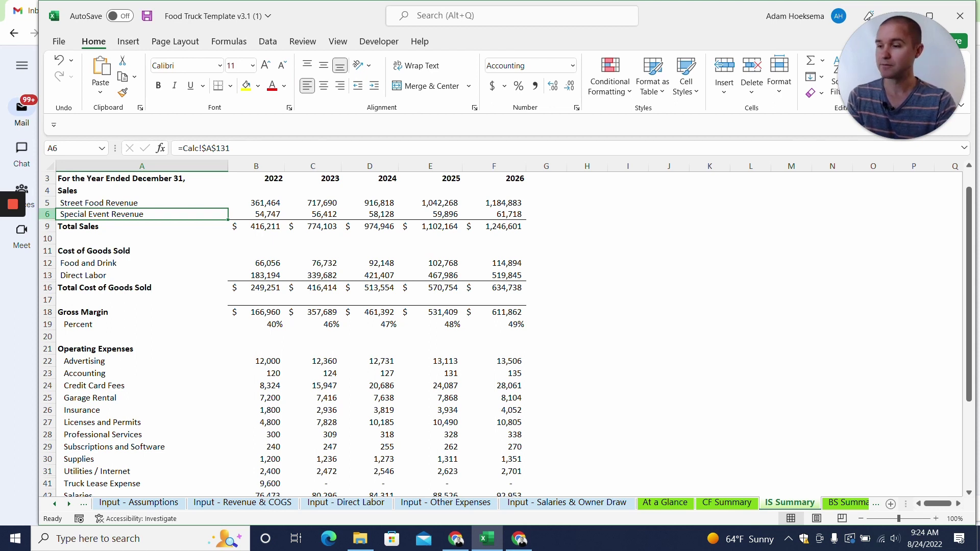
left_click(47, 214)
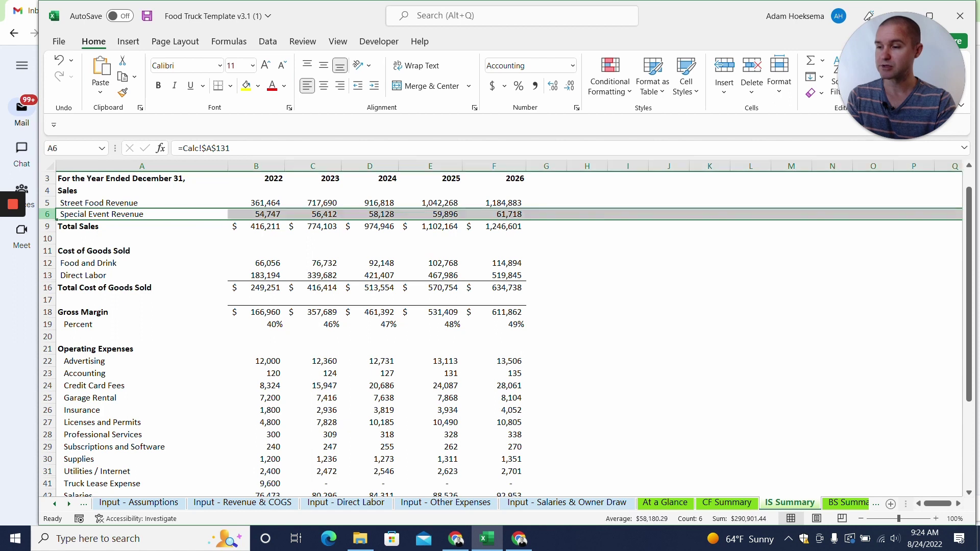
left_click(47, 226, "shift")
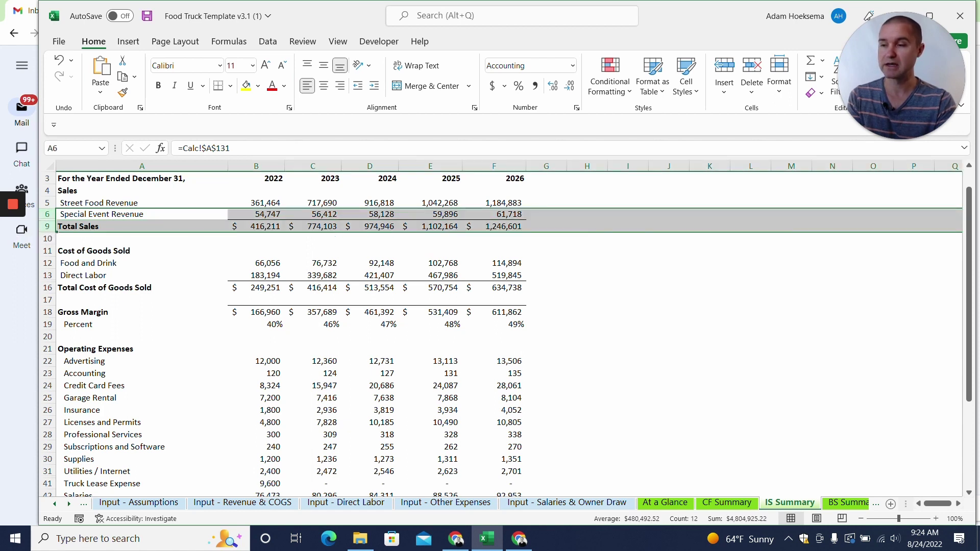
right_click(155, 221)
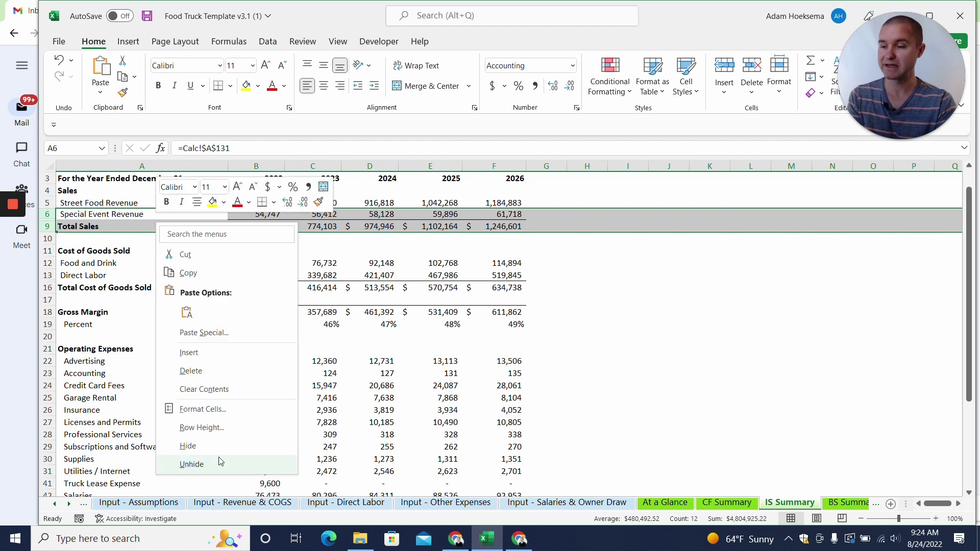
left_click(214, 462)
left_click(142, 226)
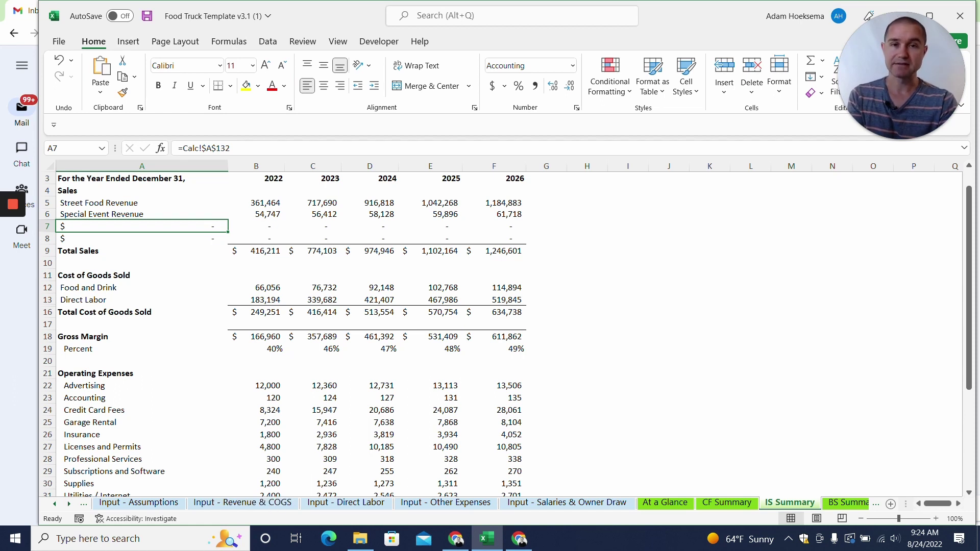
Examine the Street Food Revenue and Special Event Revenue rows and their formulas on the Input - Revenue & COGS sheet, down to the Total section
left_click(243, 503)
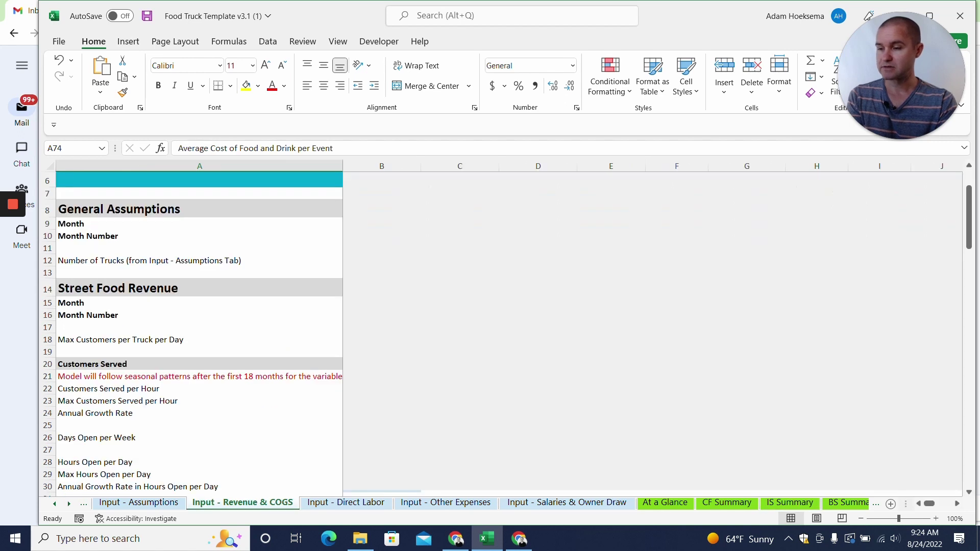
scroll(508, 334, "down", 7)
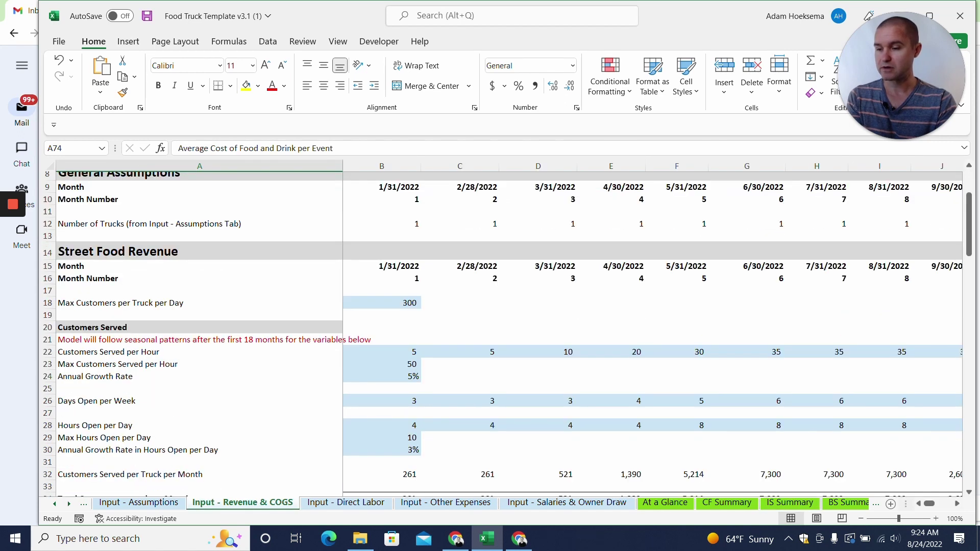
scroll(508, 334, "up", 7)
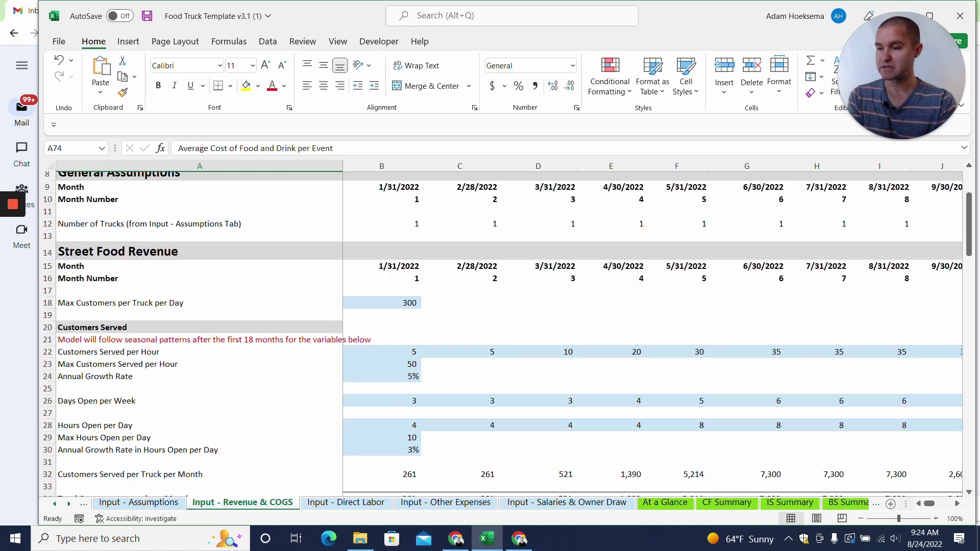
scroll(508, 335, "down", 14)
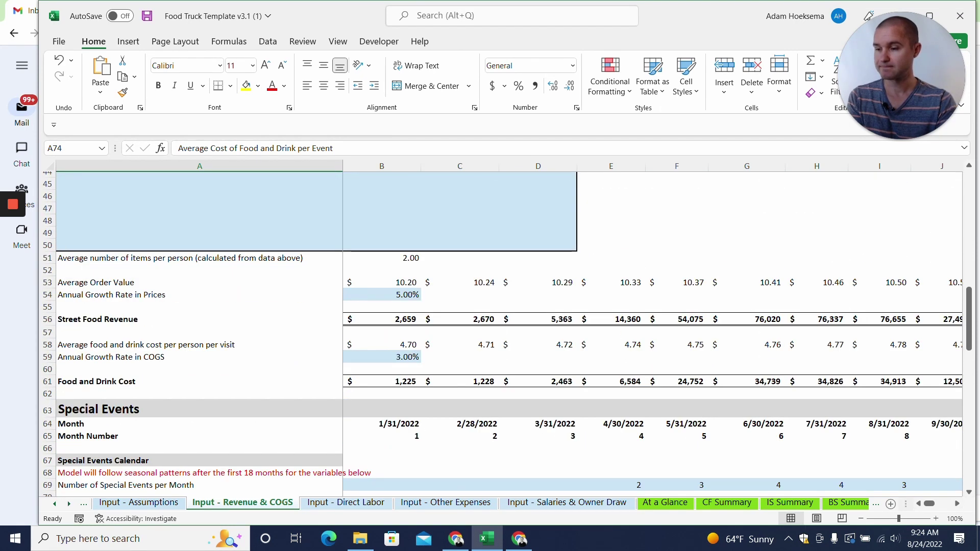
left_click_drag(199, 319, 381, 319)
left_click(382, 319)
scroll(505, 334, "down", 10)
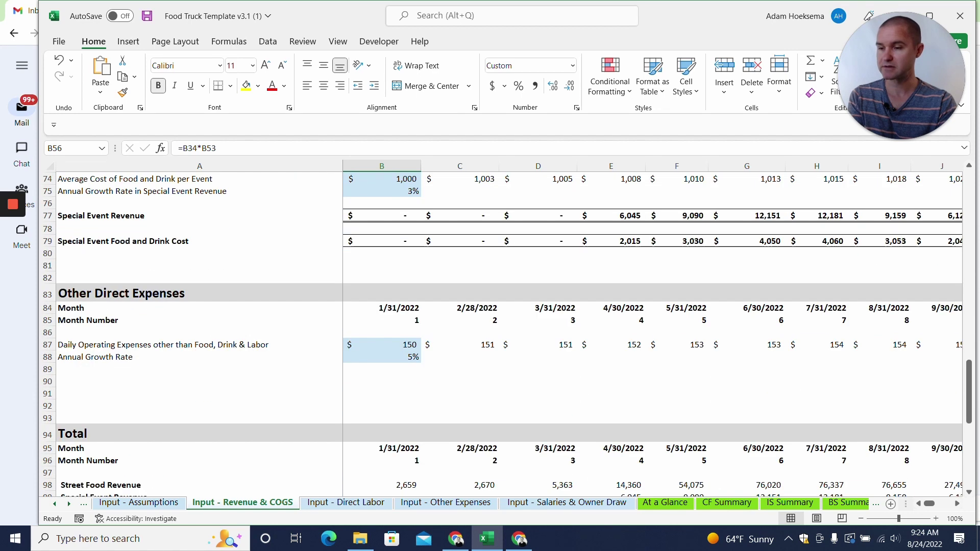
left_click(381, 216)
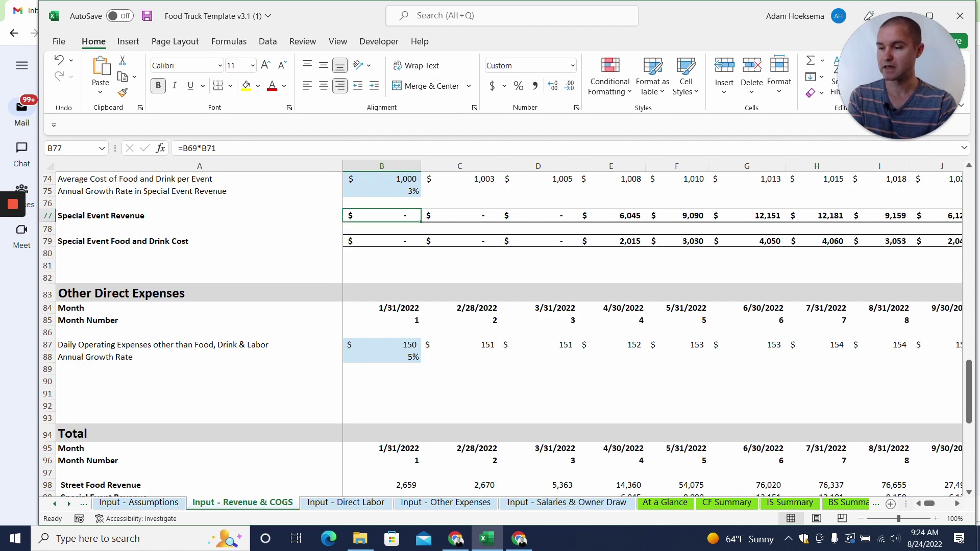
scroll(506, 335, "down", 4)
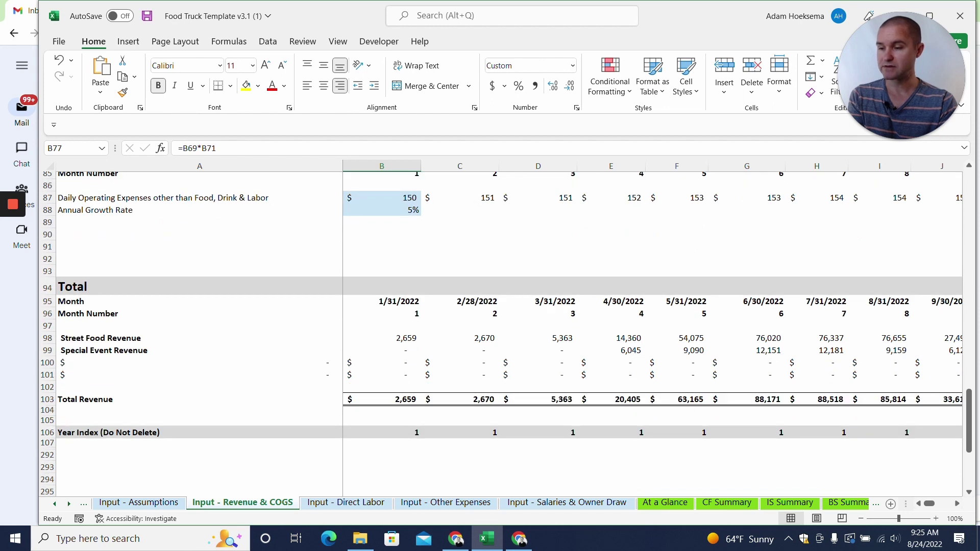
Hide the two unused revenue rows, 100 and 101, in the Total section
left_click_drag(47, 362, 48, 375)
right_click(48, 376)
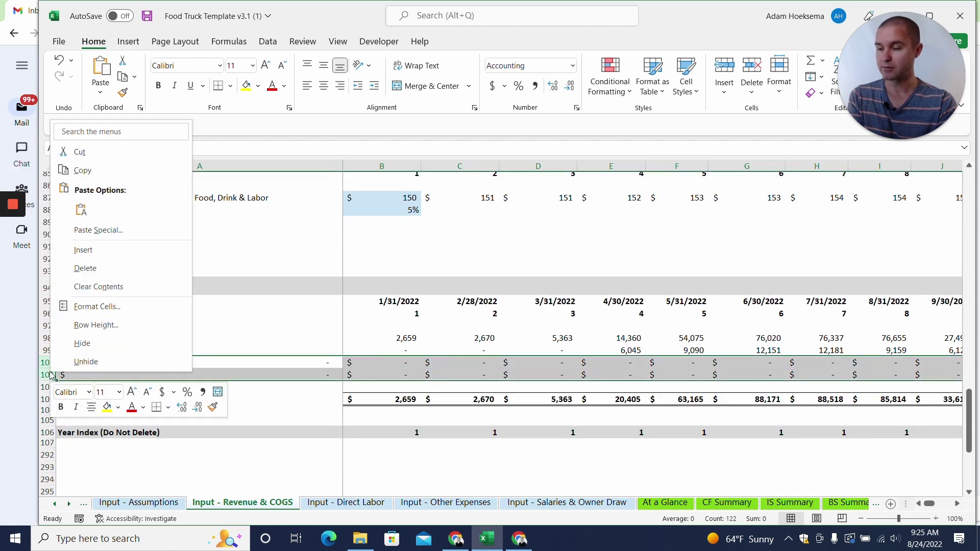
left_click(97, 342)
left_click_drag(382, 363, 382, 350)
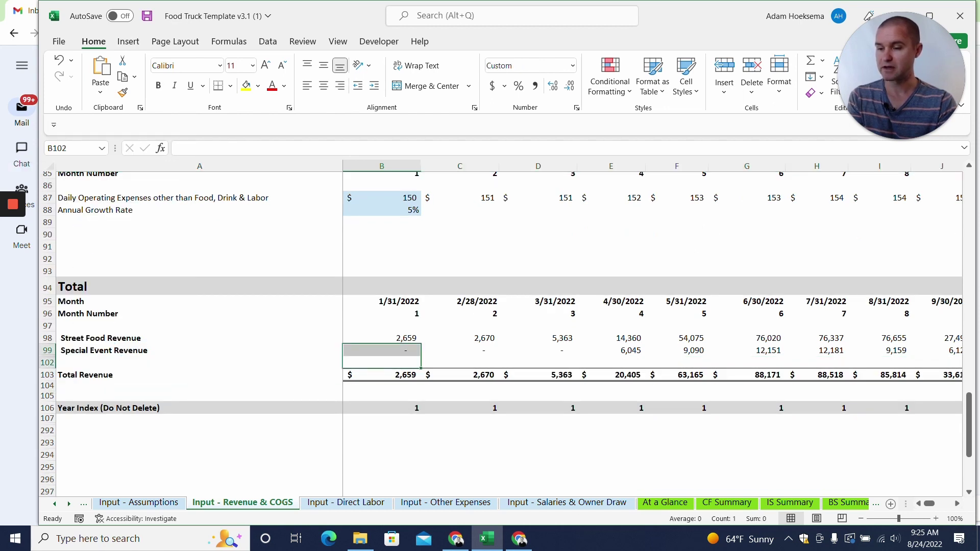
left_click(199, 363)
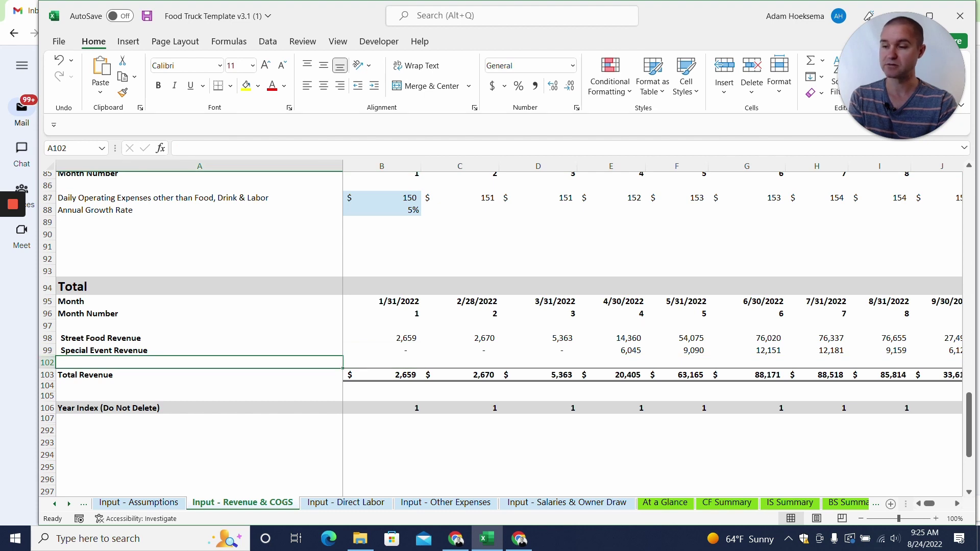
left_click(199, 338)
left_click(199, 350)
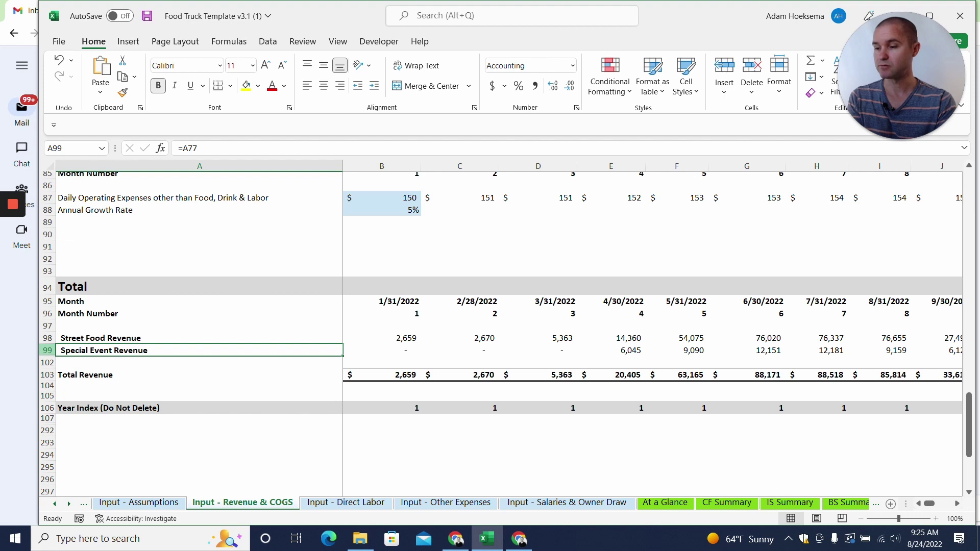
Unhide the rows between Street Food Revenue and Total Revenue in the Total section
left_click_drag(47, 351, 47, 363)
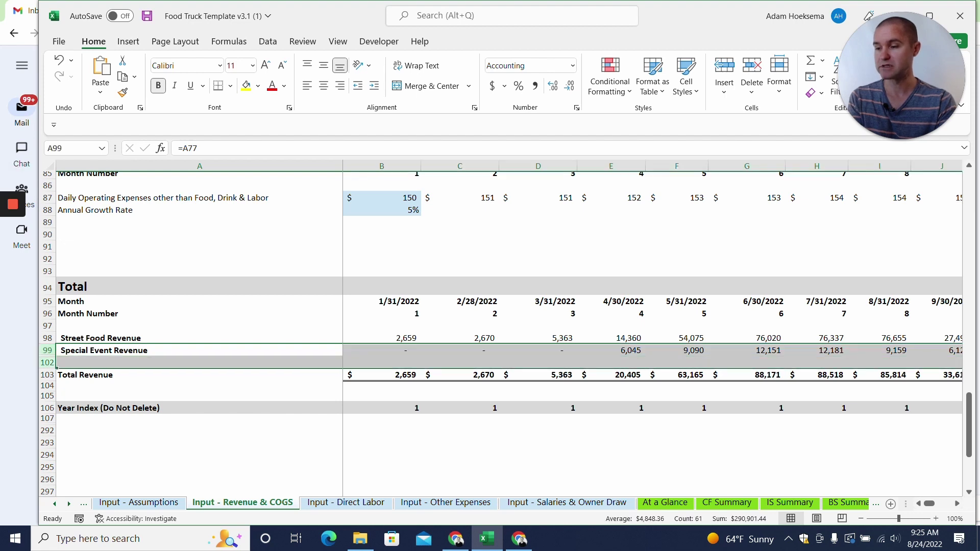
right_click(94, 360)
left_click(115, 325)
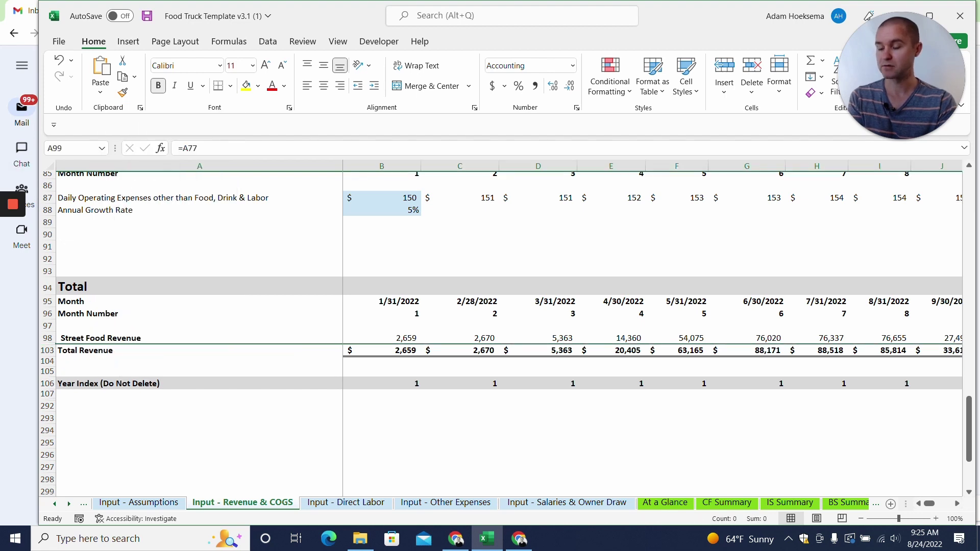
left_click_drag(47, 338, 47, 350)
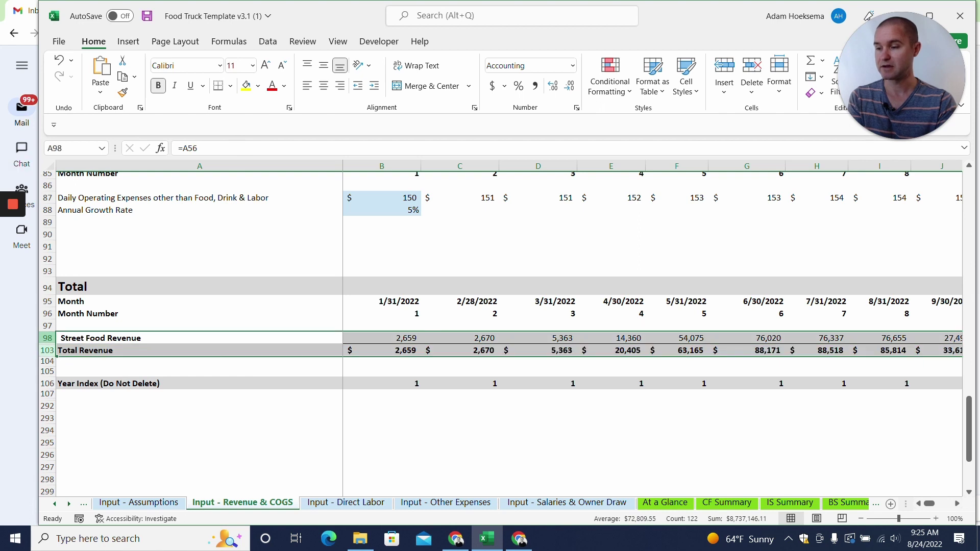
right_click(54, 351)
left_click(105, 340)
left_click(105, 375)
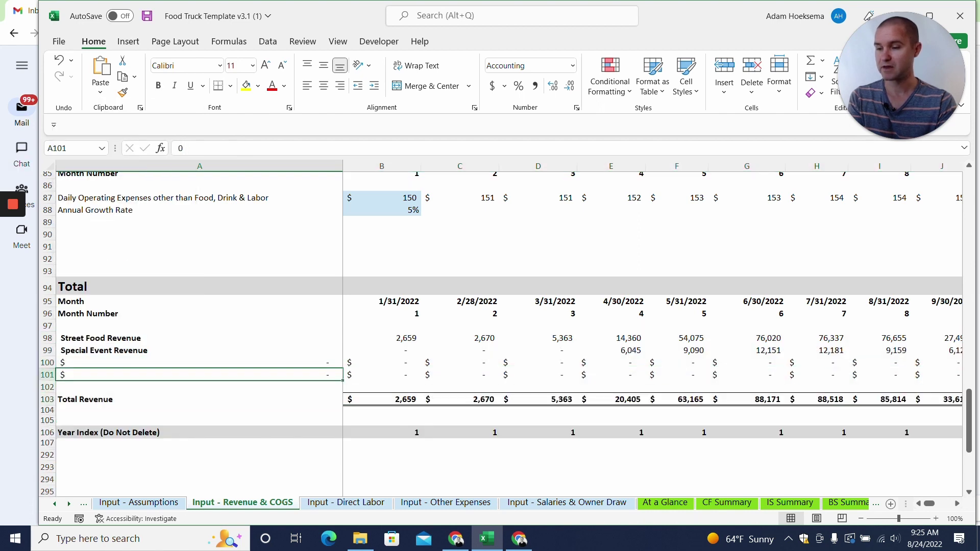
Insert blank rows at rows 81 to 106, pushing the Other Direct Expenses and Total sections down
mouse_move(104, 363)
left_mouse_down()
mouse_move(105, 374)
mouse_move(460, 374)
left_mouse_up()
left_click(460, 375)
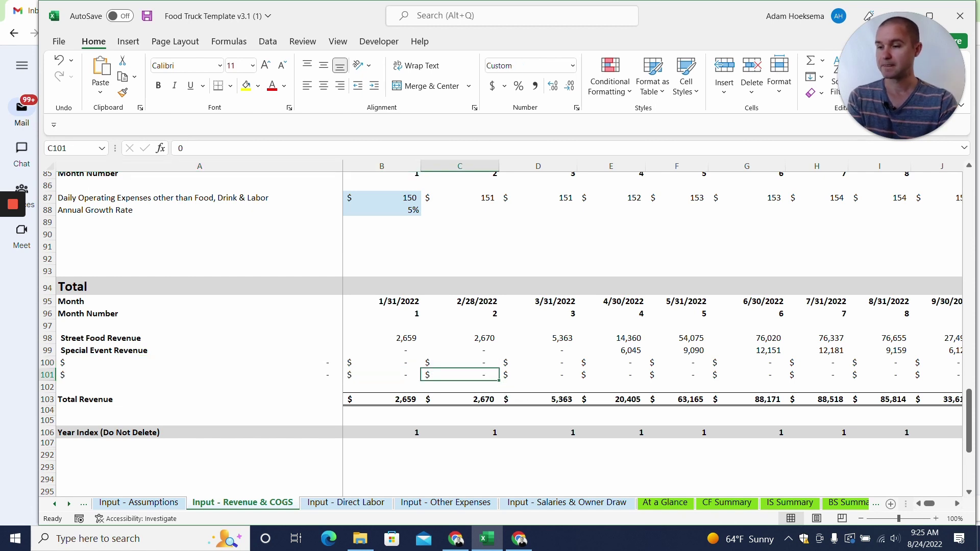
scroll(511, 332, "up", 4)
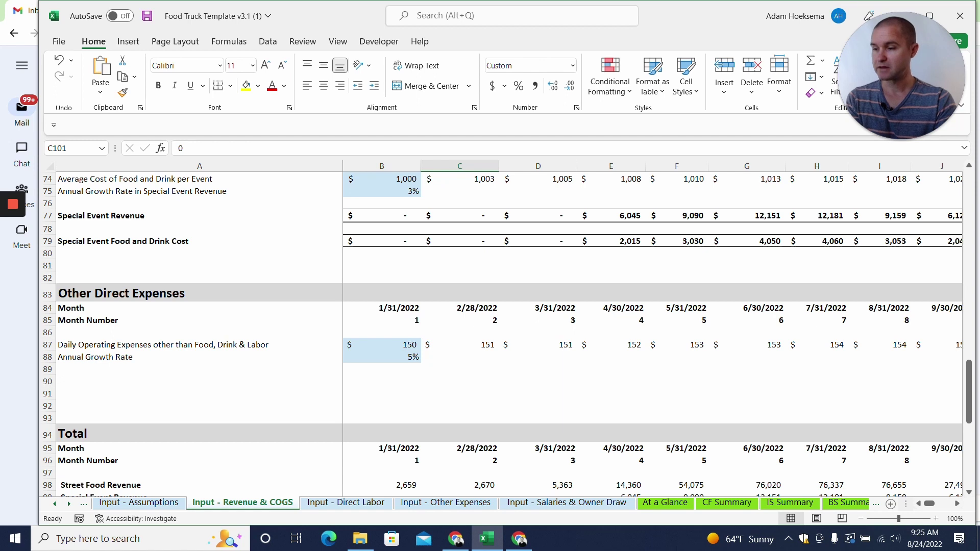
mouse_move(47, 265)
left_mouse_down()
mouse_move(47, 492)
mouse_move(47, 393)
mouse_move(47, 438)
left_mouse_up()
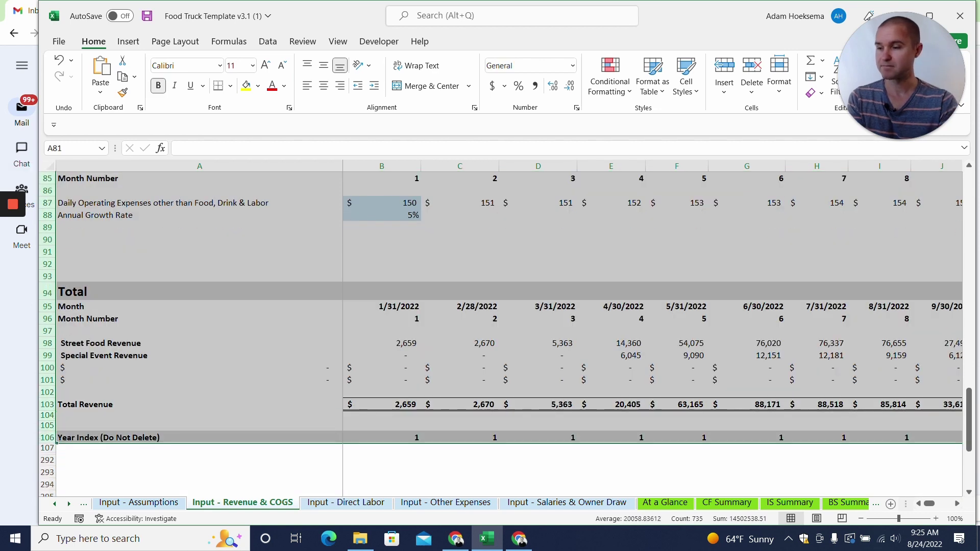
scroll(49, 276, "up", 4)
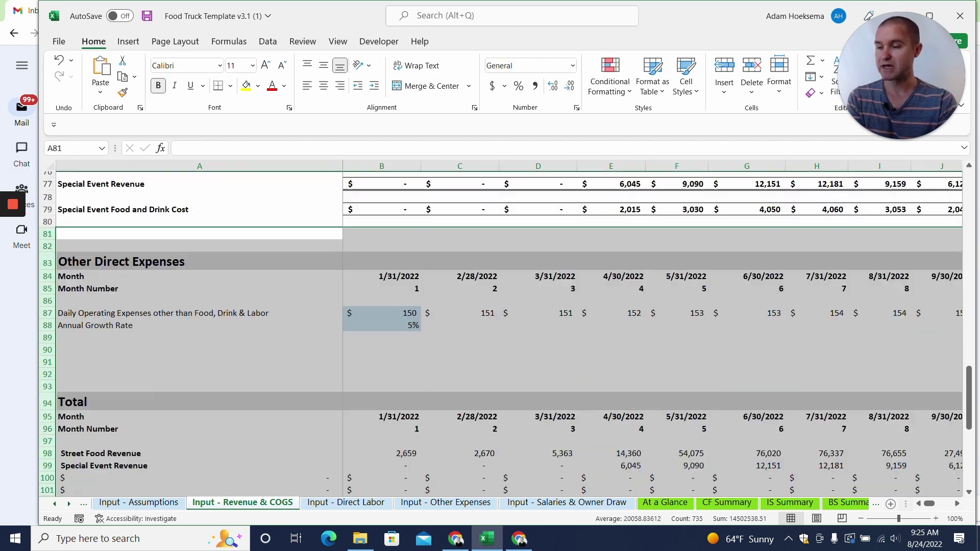
scroll(48, 275, "down", 3)
right_click(85, 303)
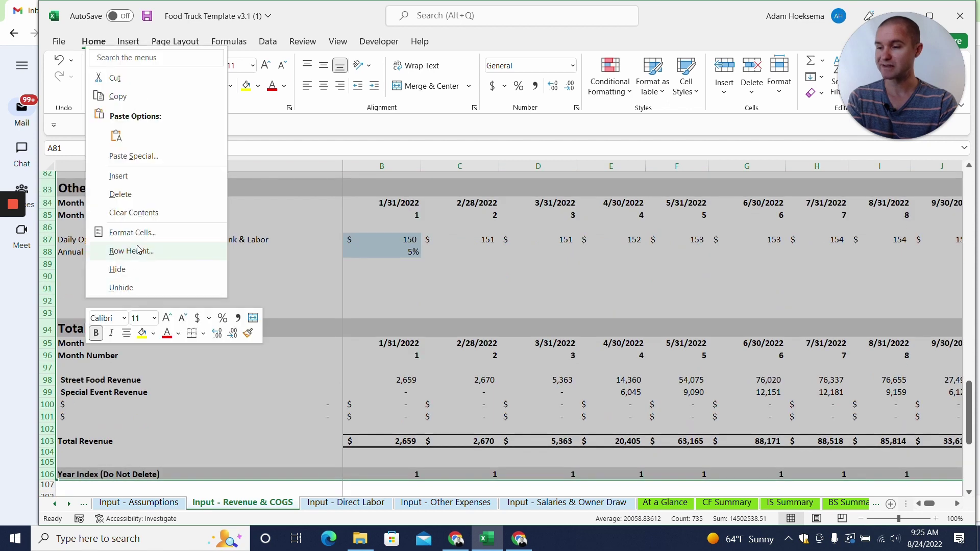
left_click(146, 176)
scroll(460, 332, "up", 5)
scroll(509, 331, "down", 6)
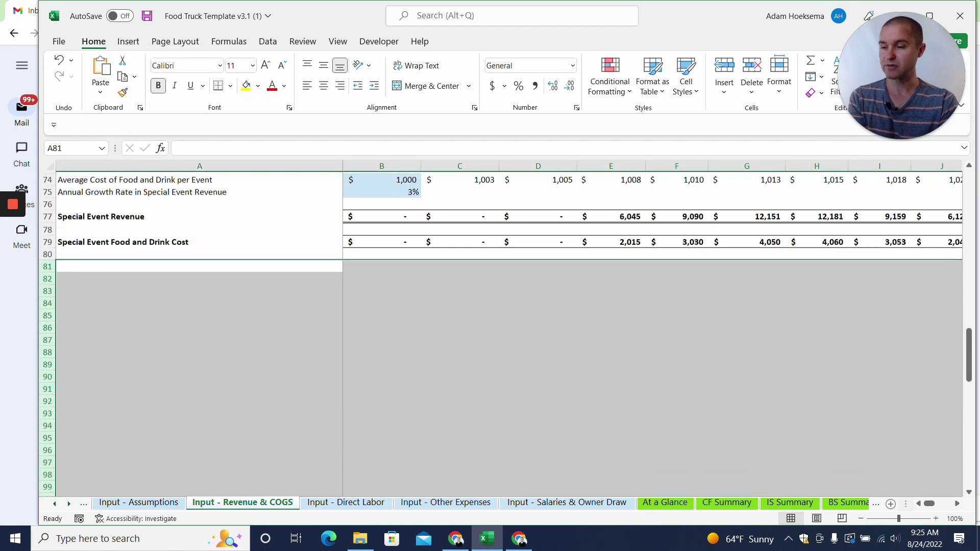
left_click(200, 191)
scroll(509, 332, "up", 3)
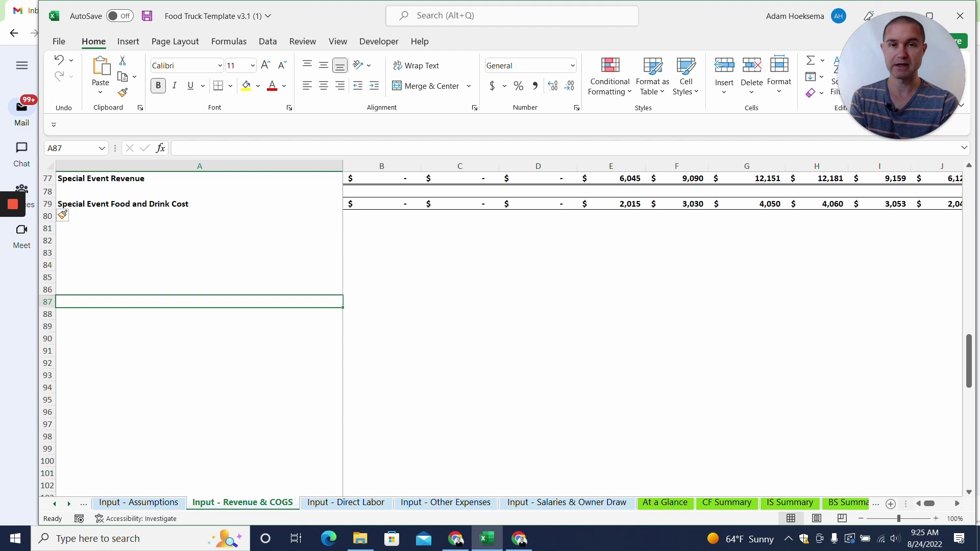
Copy the whole Special Events section, rows 63 to 79, and paste it into the blank area starting at A83
scroll(459, 332, "up", 5)
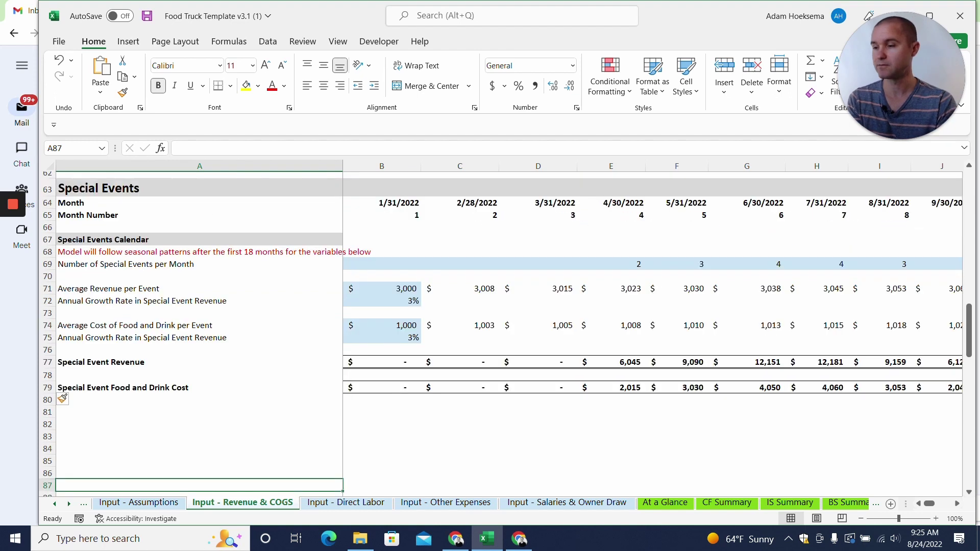
mouse_move(47, 189)
left_mouse_down()
mouse_move(48, 387)
mouse_move(48, 375)
left_mouse_up()
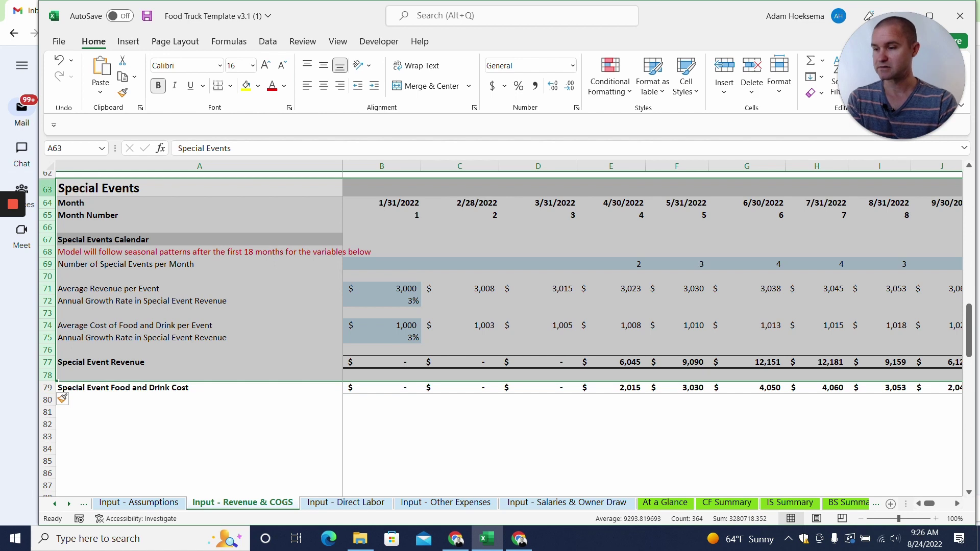
left_click_drag(47, 189, 48, 388)
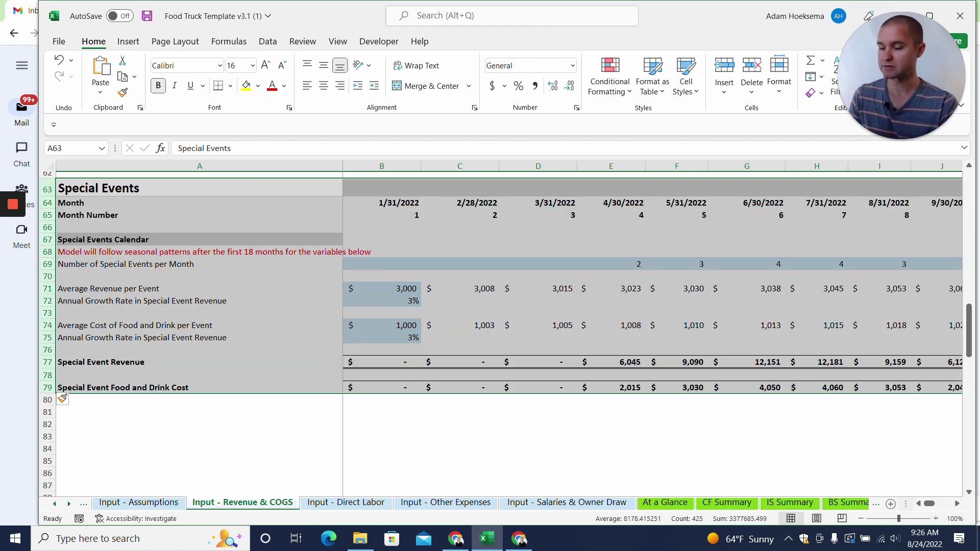
key("ctrl+c")
scroll(71, 322, "down", 3)
left_click(71, 322)
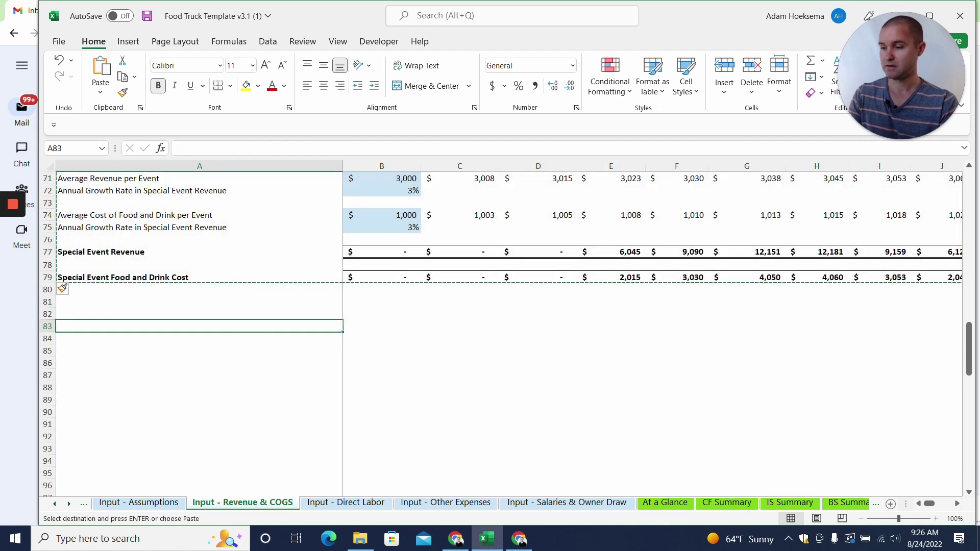
key("ctrl+v")
scroll(199, 332, "down", 4)
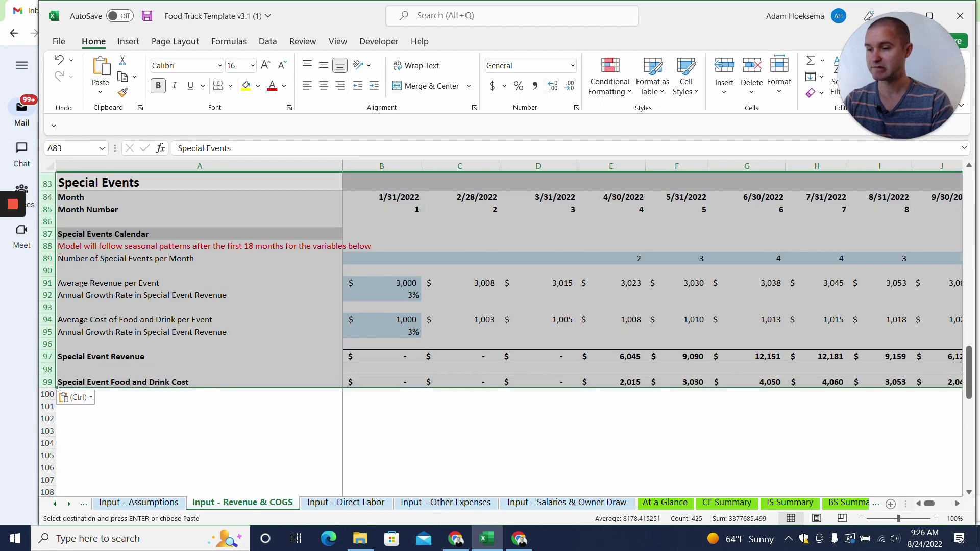
Change the copied section's title in A83 to Fairs
scroll(199, 332, "up", 2)
left_click(199, 255)
key("Escape")
type("Fairs")
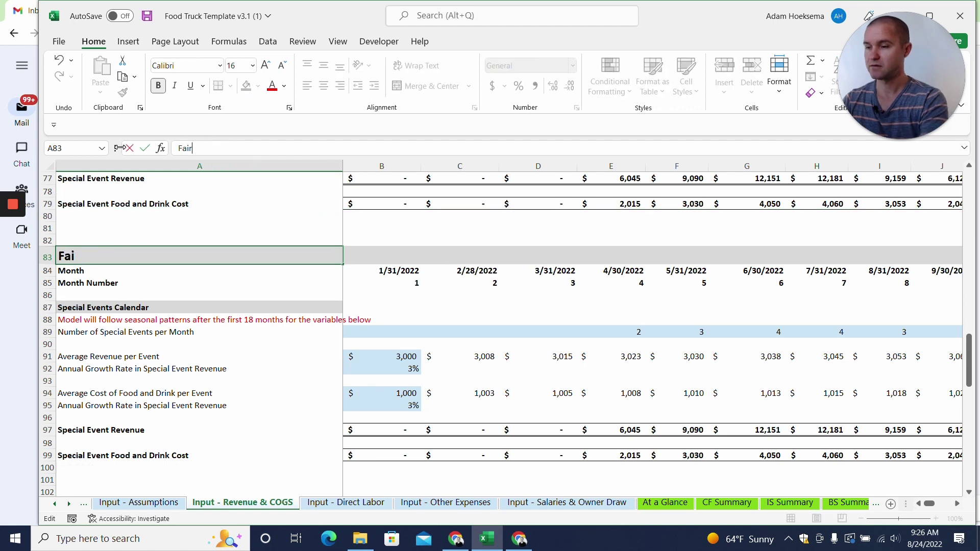
key("Return")
Change the calendar heading in A87 of the new section to Fairs Calendar
key("Down")
key("Down")
key("Down")
key("Down")
key("Up")
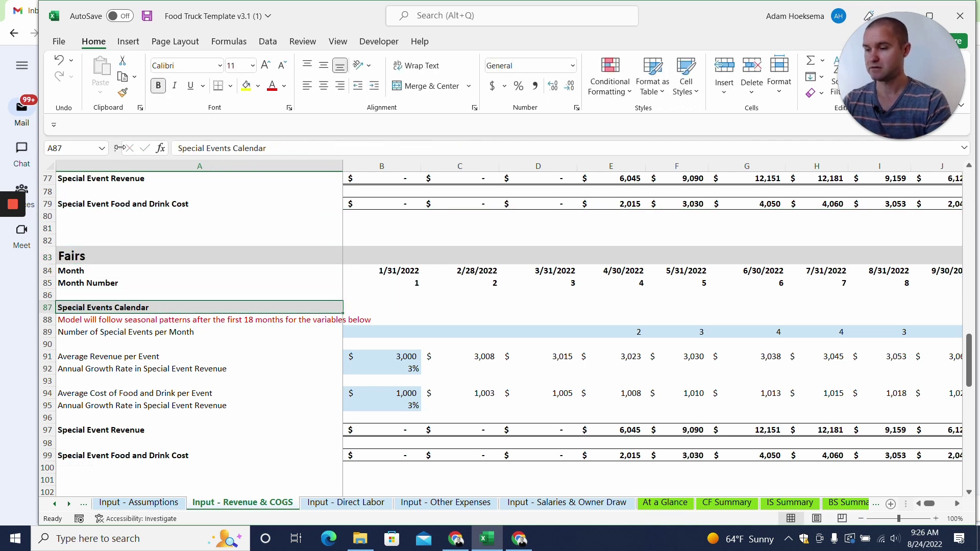
left_click_drag(238, 148, 63, 135)
type("Fairs")
key("Return")
key("Down")
key("Down")
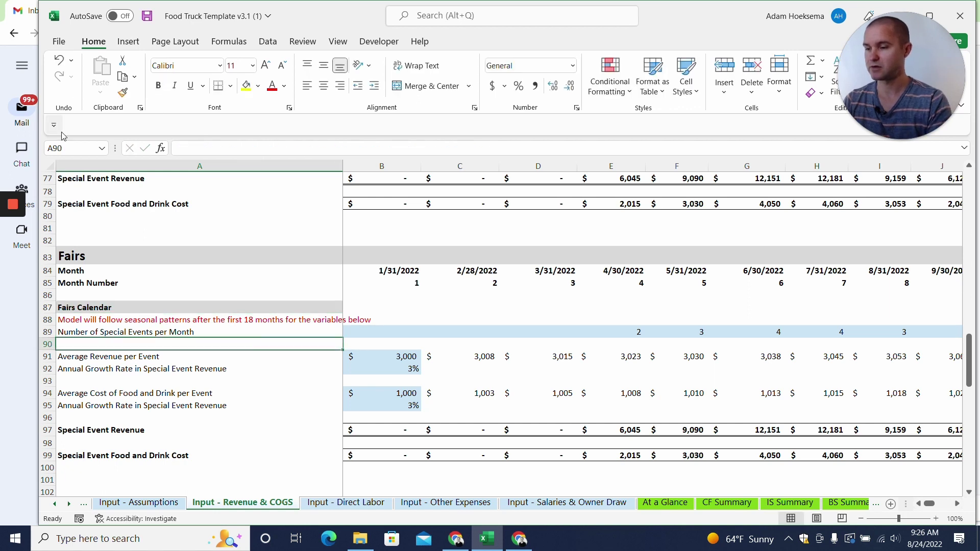
In the Fairs section, set the average revenue per event to 5000 and the average food and drink cost per event to 2000
scroll(500, 332, "down", 1)
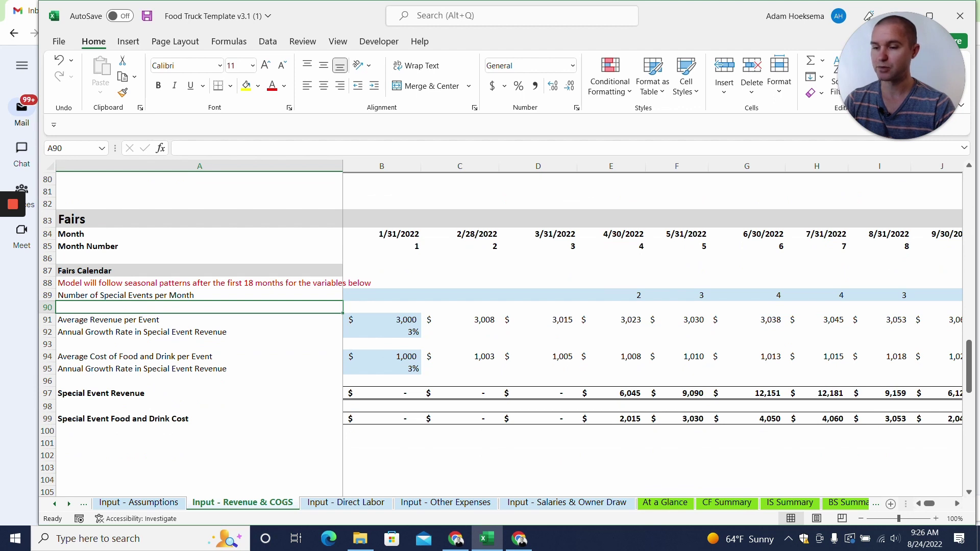
left_click(382, 319)
type("5000")
key("Return")
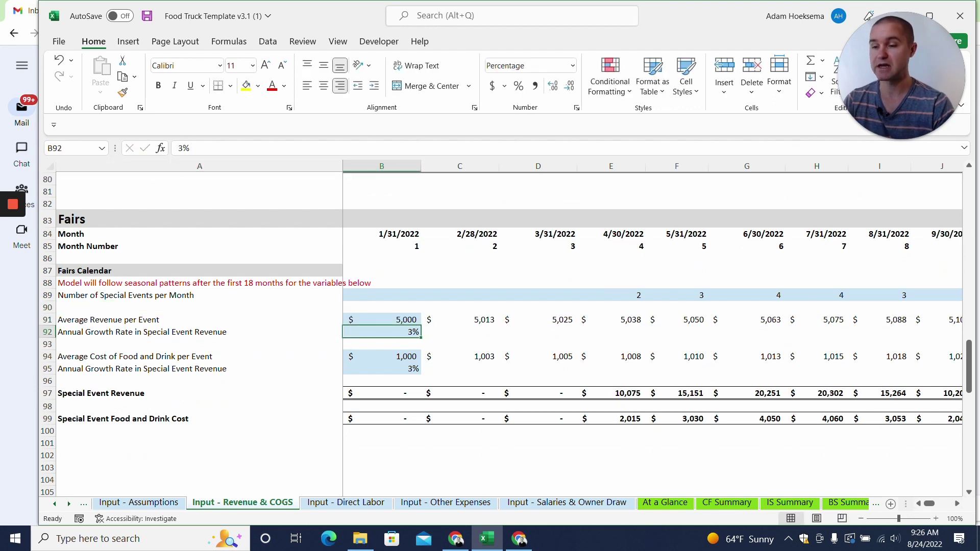
left_click(381, 356)
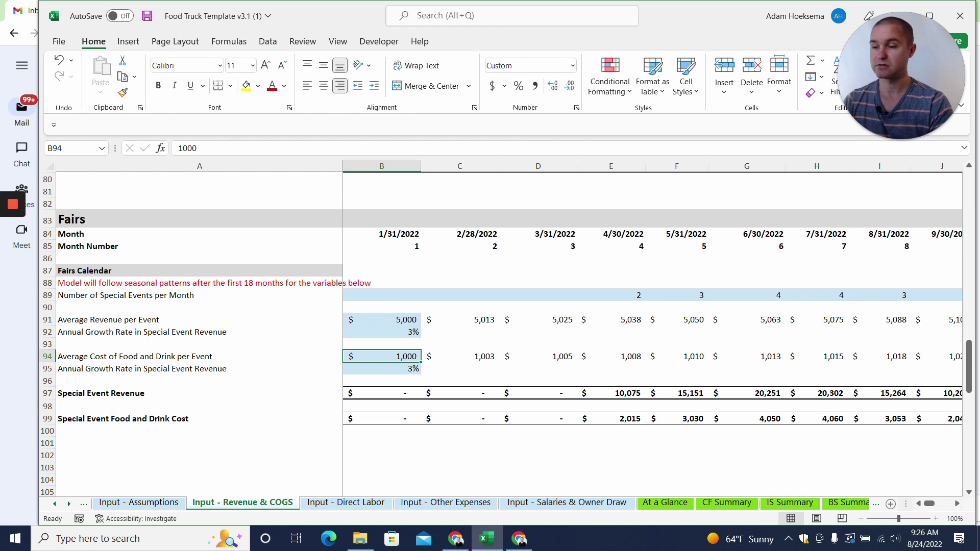
type("2000")
key("Return")
Change the revenue row label in A97 of the Fairs section to Fair Revenue
left_click(199, 393)
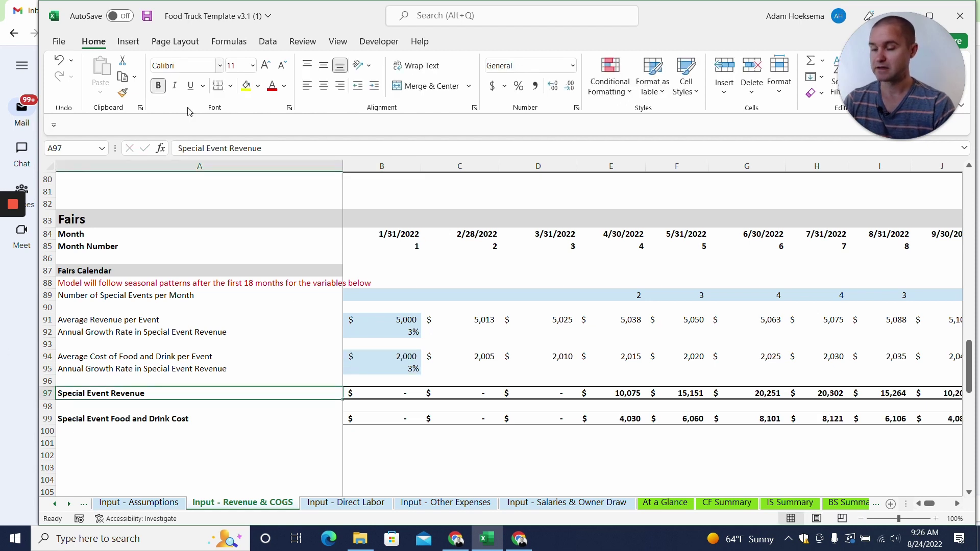
left_click_drag(231, 148, 178, 148)
key("BackSpace")
type("Fair")
key("Return")
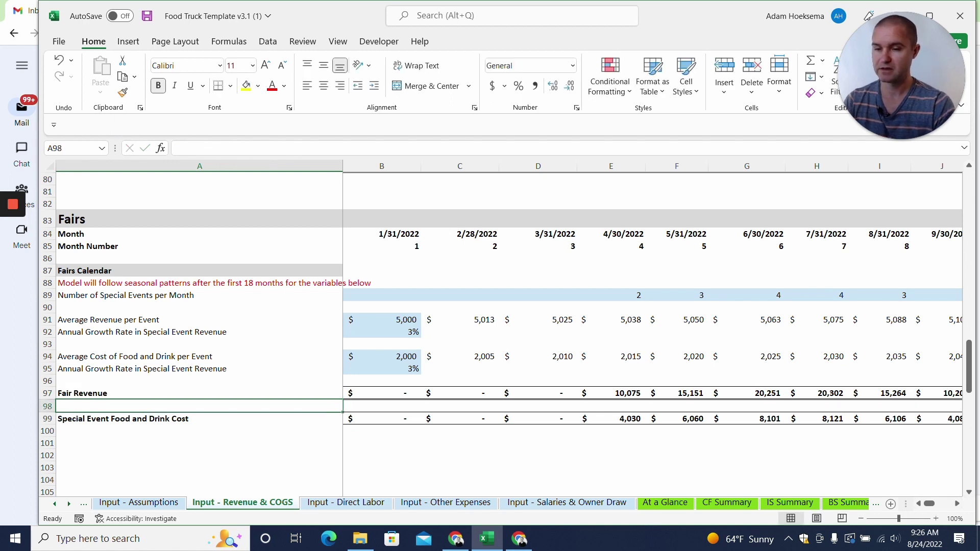
Link the first unused revenue label in the Total section, A126, to the Fair Revenue label in A97
left_click(677, 295)
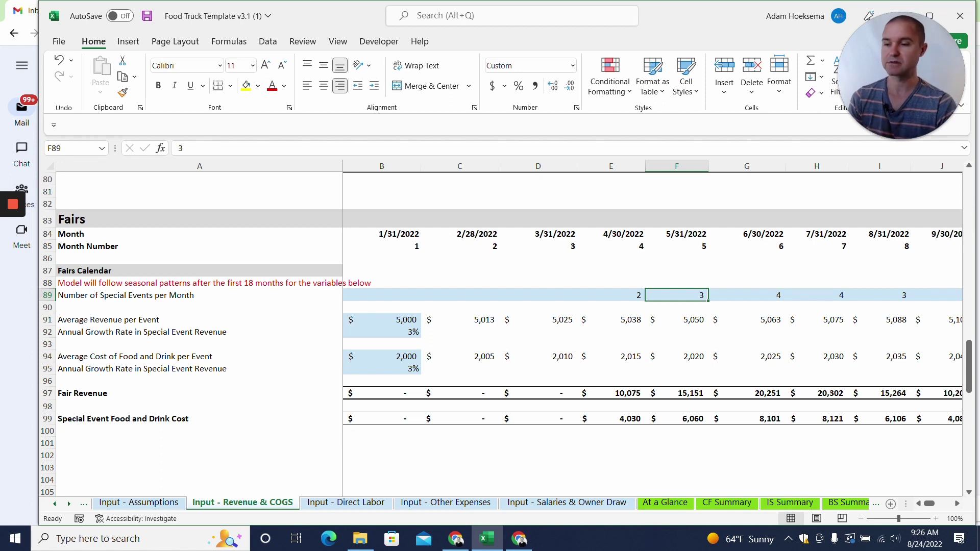
scroll(508, 332, "down", 2)
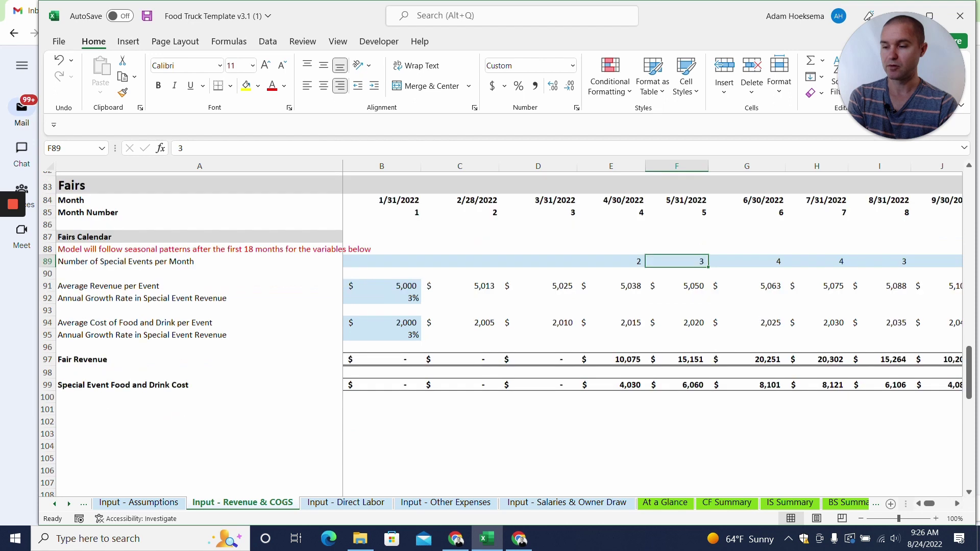
scroll(509, 332, "down", 4)
scroll(509, 332, "down", 3)
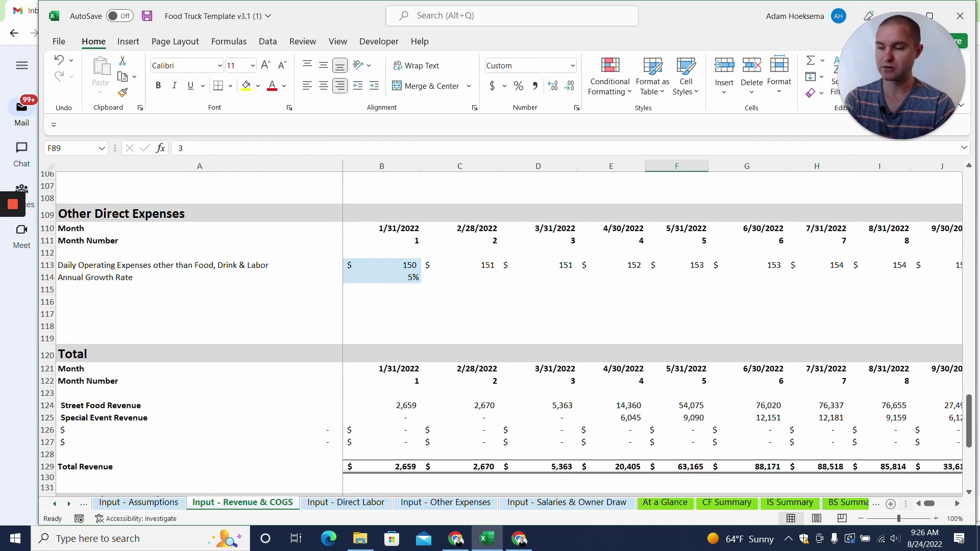
left_click(199, 430)
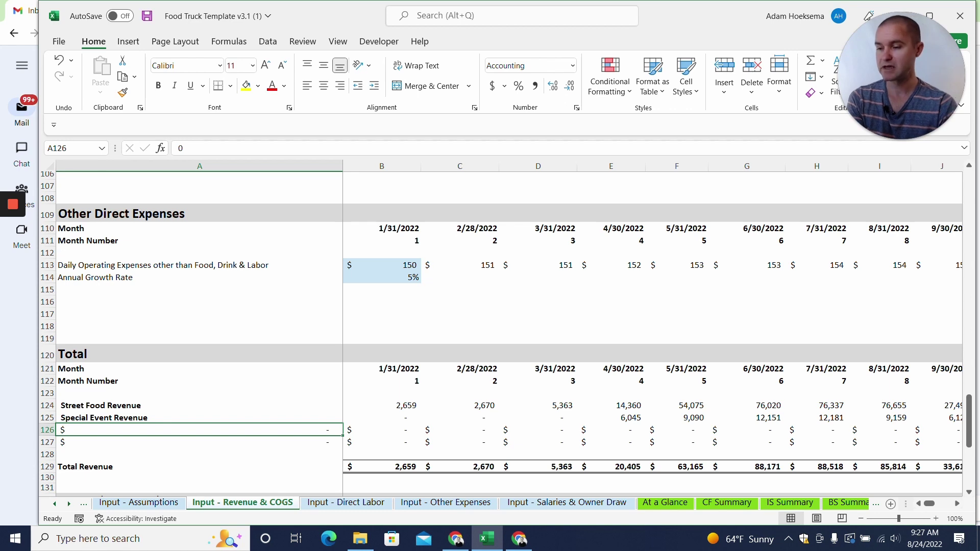
type("=")
scroll(199, 332, "up", 7)
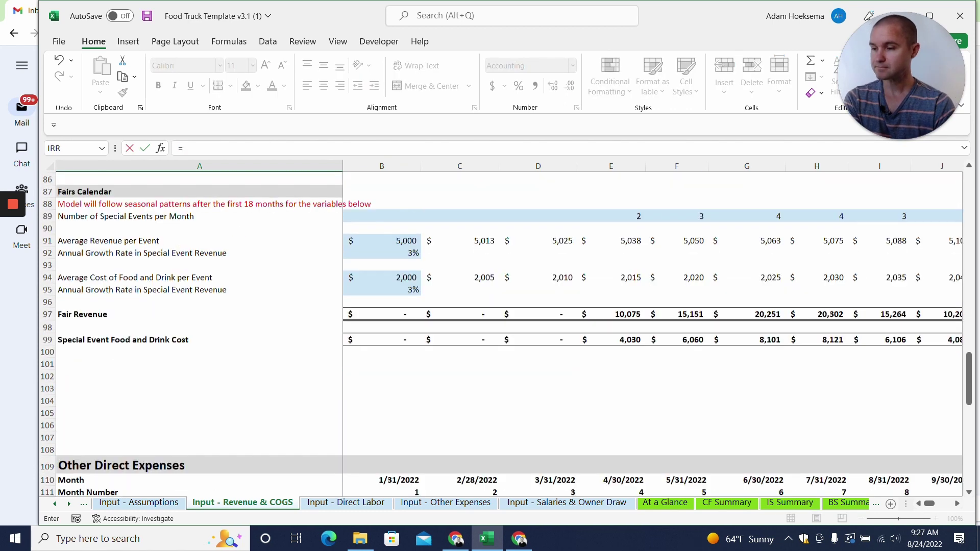
left_click(199, 319)
key("Return")
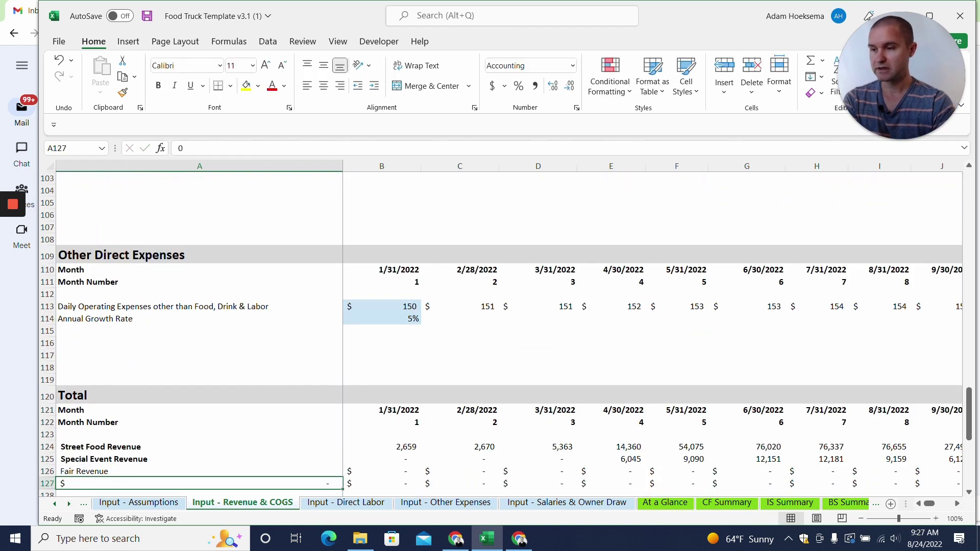
Fill the A126 link across row 126 through the last month in column BI, and open the IS Summary sheet to check Fair Revenue
left_click(199, 471)
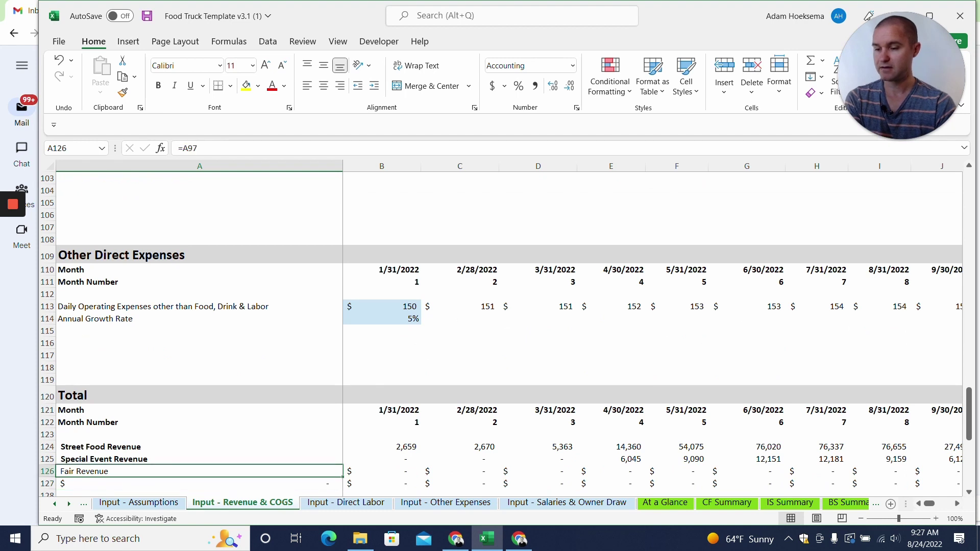
mouse_move(342, 477)
left_mouse_down()
mouse_move(950, 478)
mouse_move(781, 478)
mouse_move(817, 477)
left_mouse_up()
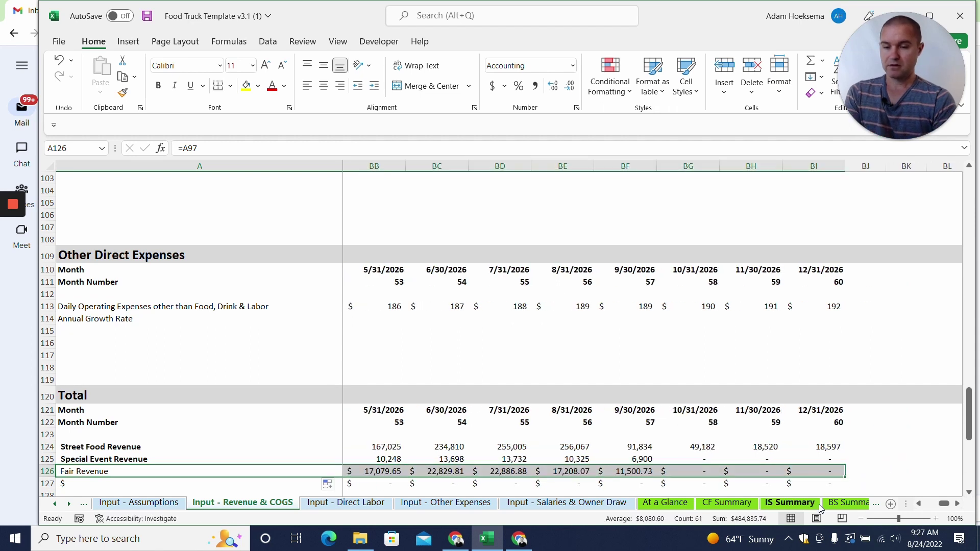
key("Left")
scroll(819, 504, "left", 15)
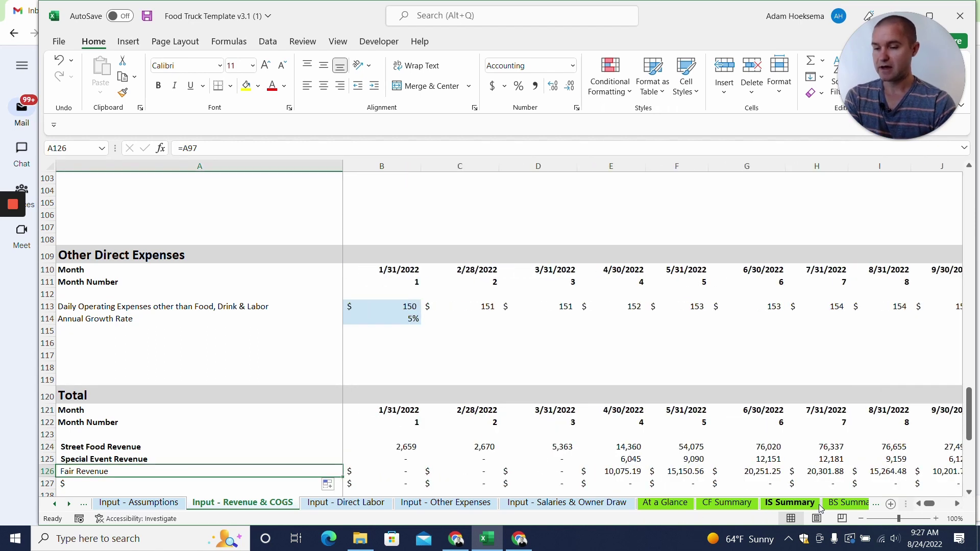
left_click(790, 503)
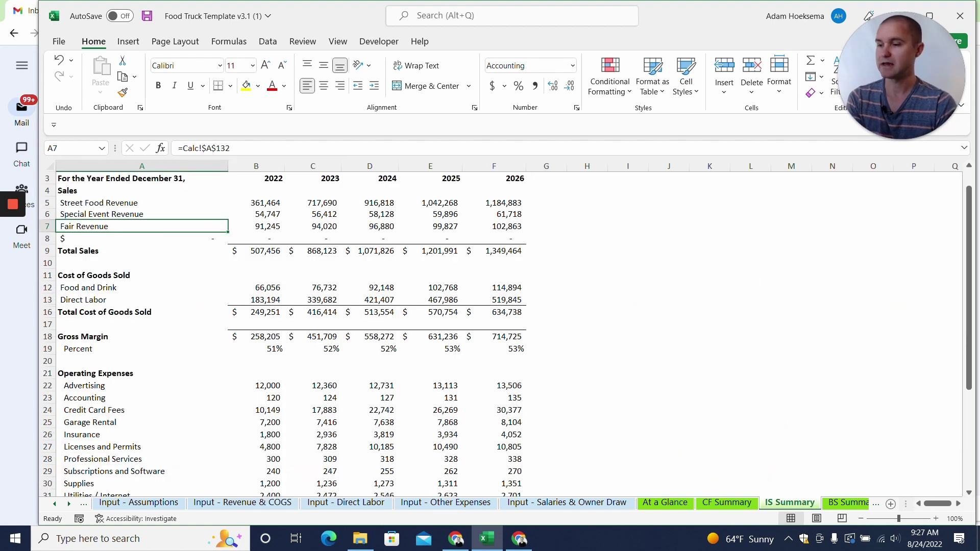